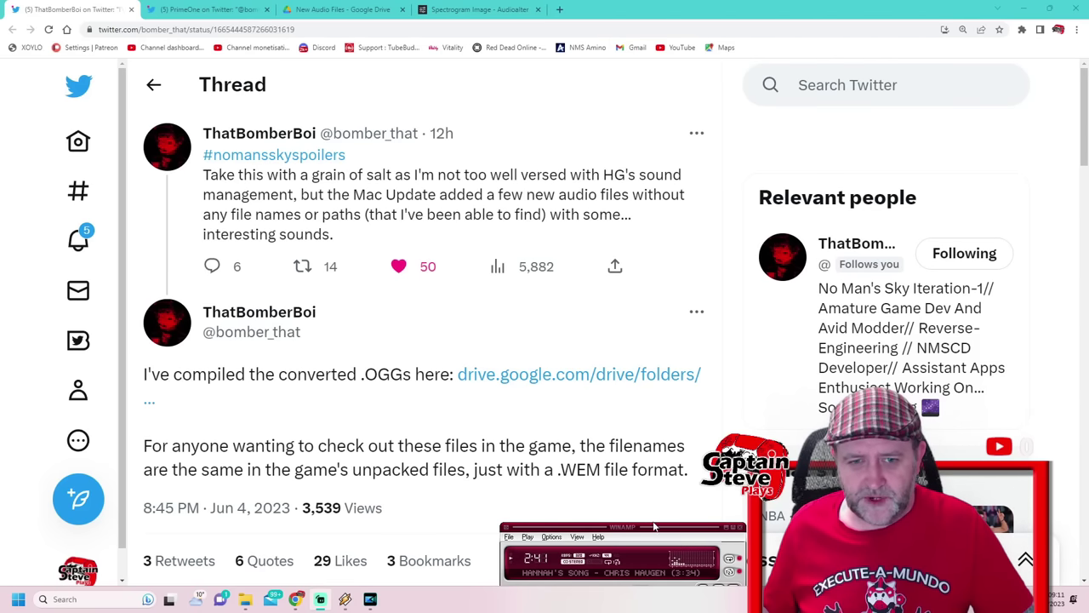
# Read the Twitter thread about the new audio files added by the Mac Update and the converted OGG folder.
pyautogui.click(658, 532)
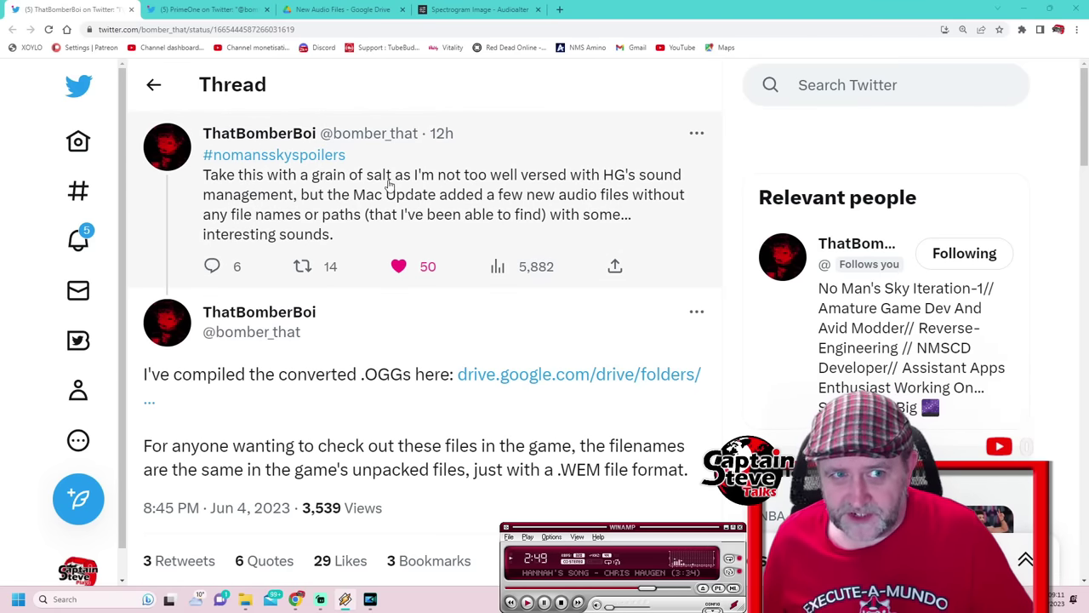
pyautogui.scroll(-1, 389, 185)
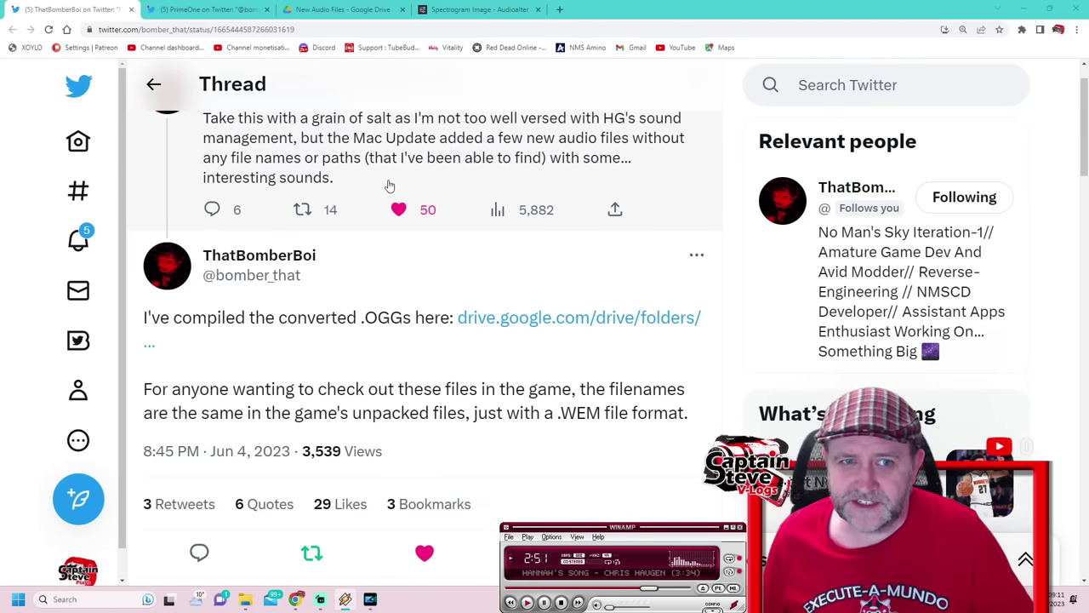
pyautogui.scroll(1, 388, 186)
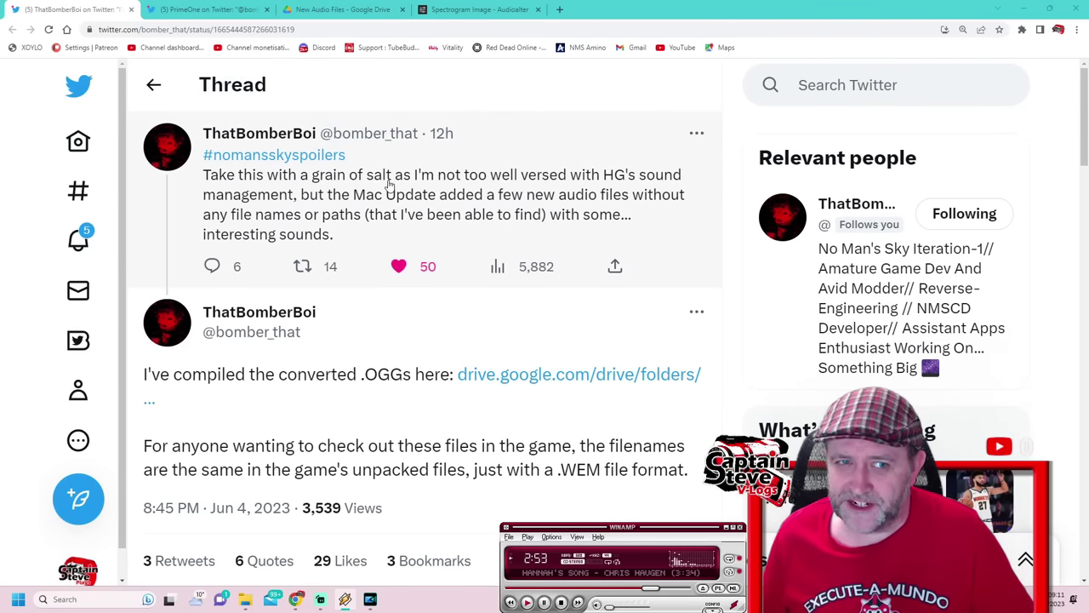
pyautogui.scroll(-2, 389, 186)
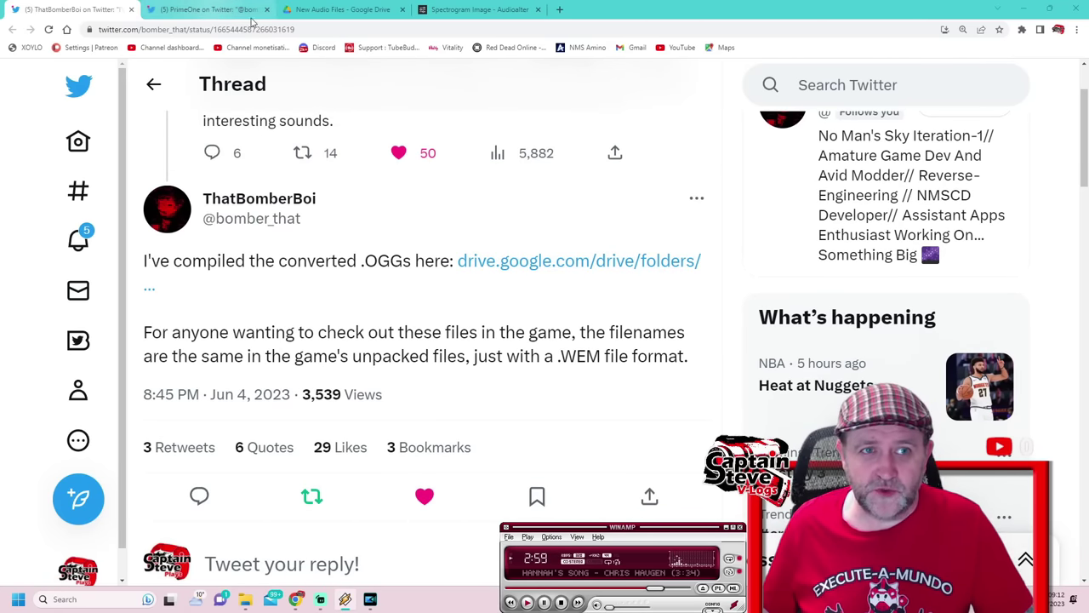
# Reorder the browser tabs so the New Audio Files folder precedes the hidden-message tweet, and view the folder's OGG files.
pyautogui.click(333, 10)
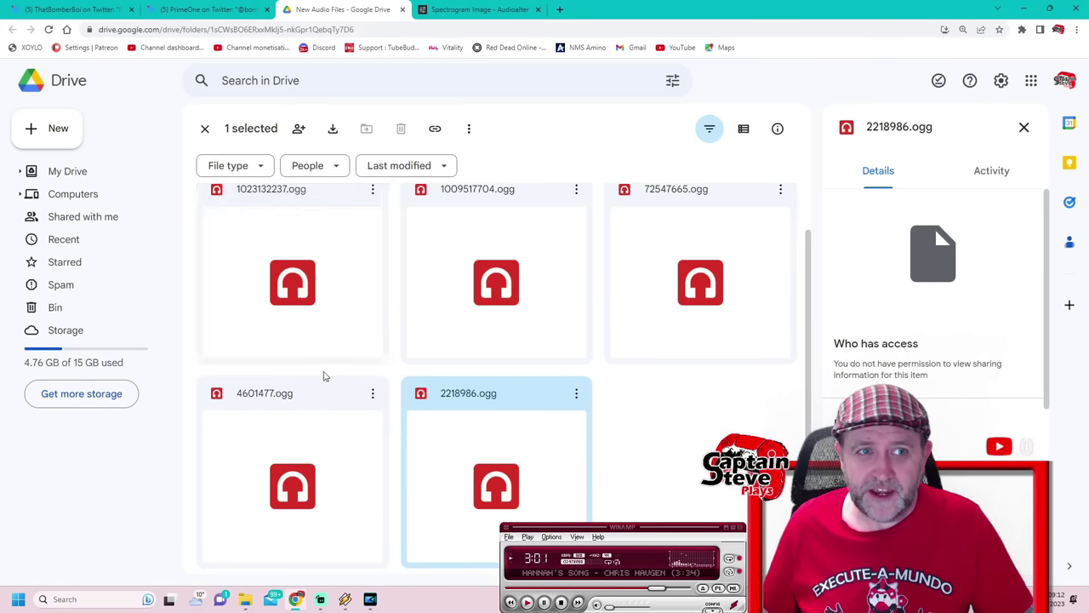
pyautogui.click(242, 17)
pyautogui.moveTo(244, 23); pyautogui.dragTo(349, 12)
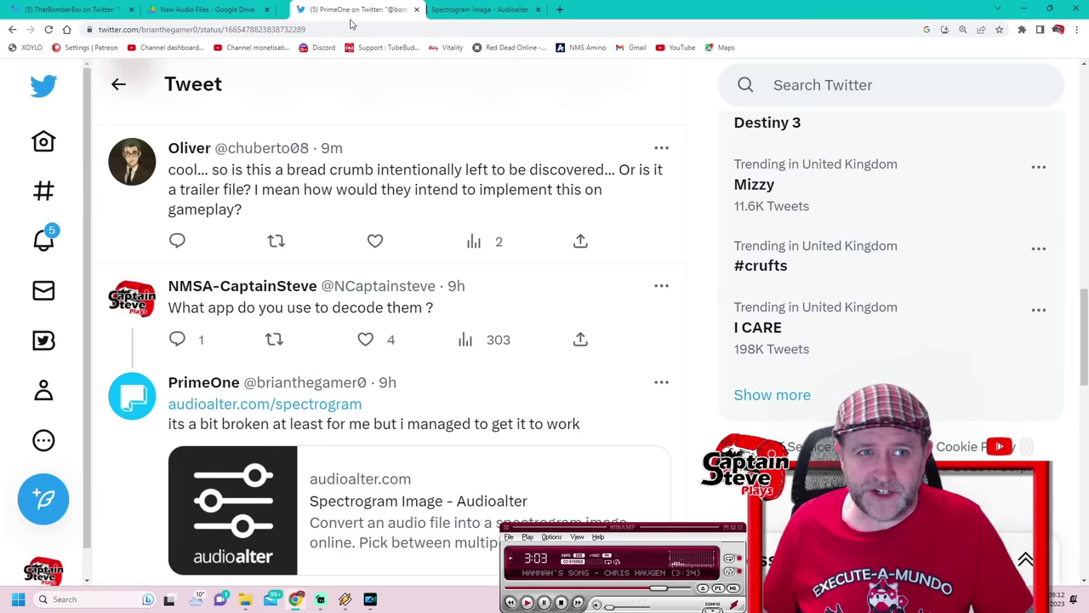
pyautogui.click(212, 9)
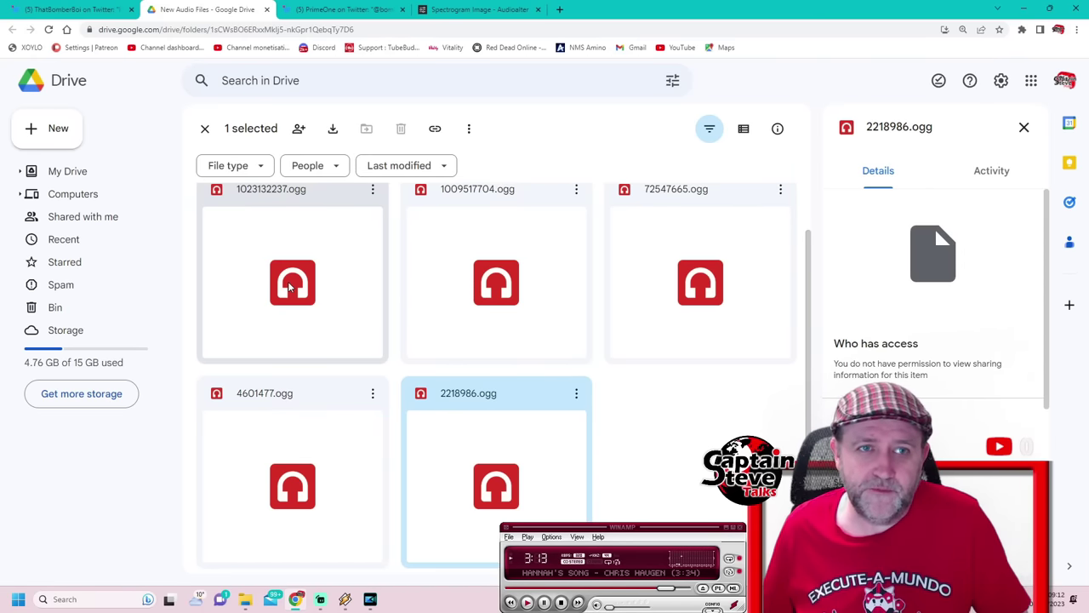
# Examine the hidden-message tweet's spectrogram images, its suggested sentence and the reply linking audioalter.com/spectrogram.
pyautogui.click(326, 10)
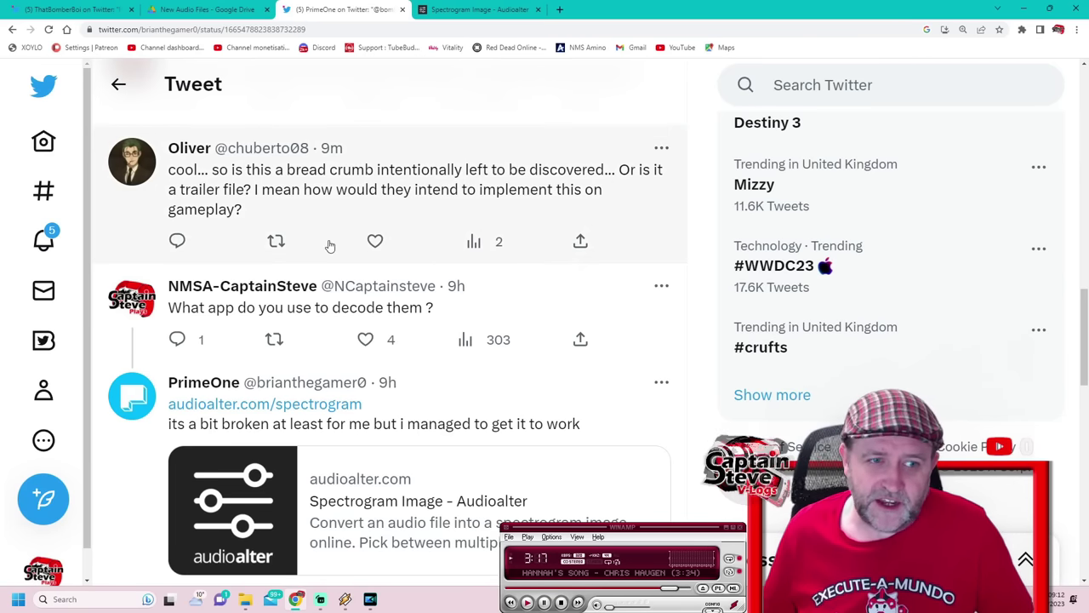
pyautogui.scroll(-1, 332, 240)
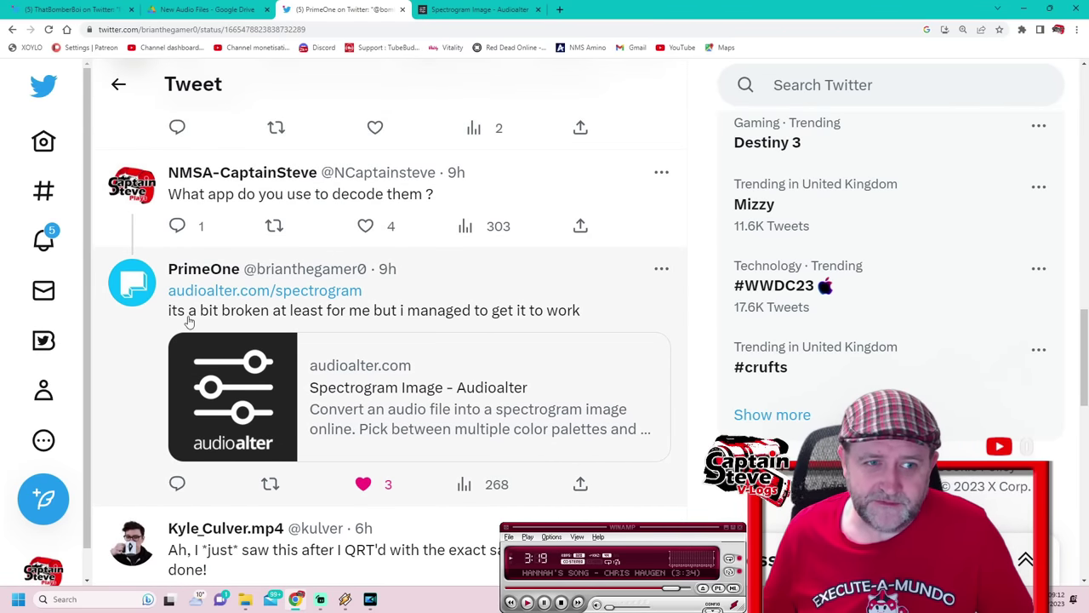
pyautogui.scroll(-1, 350, 320)
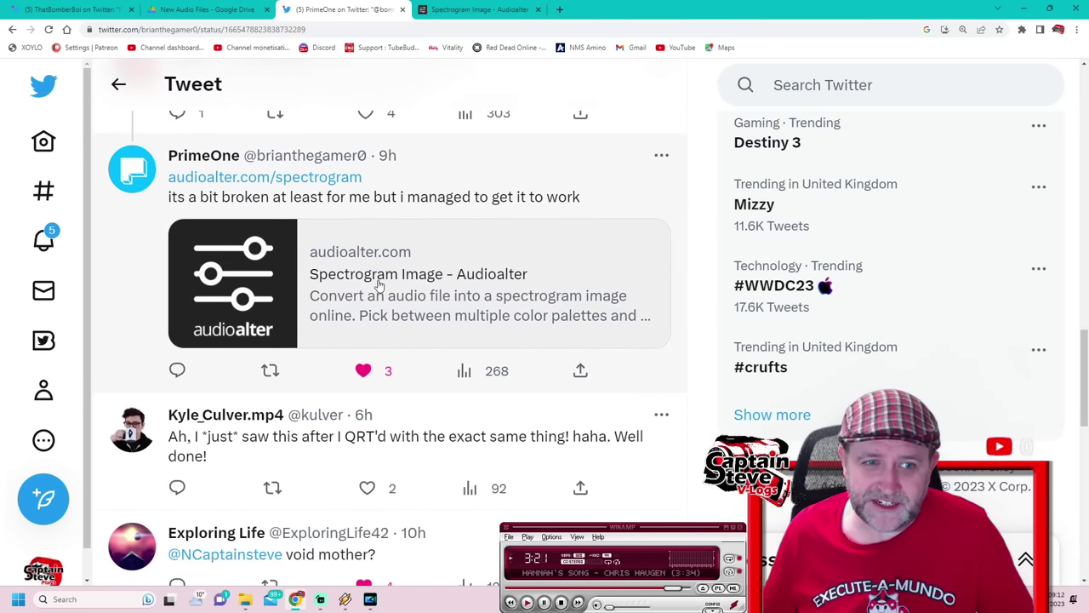
pyautogui.scroll(2, 402, 292)
pyautogui.scroll(4, 402, 292)
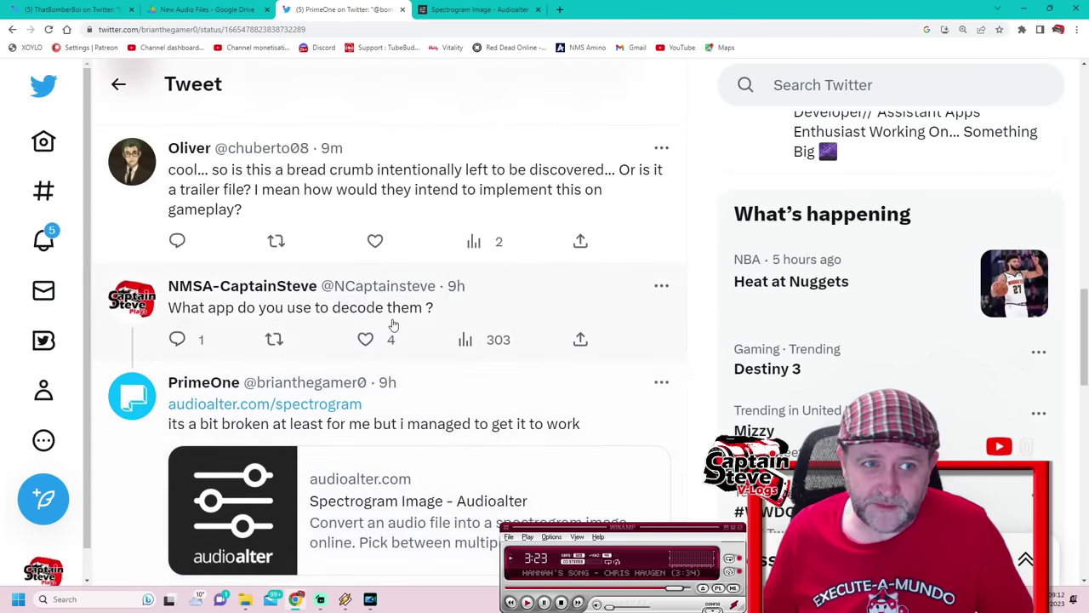
pyautogui.scroll(5, 393, 325)
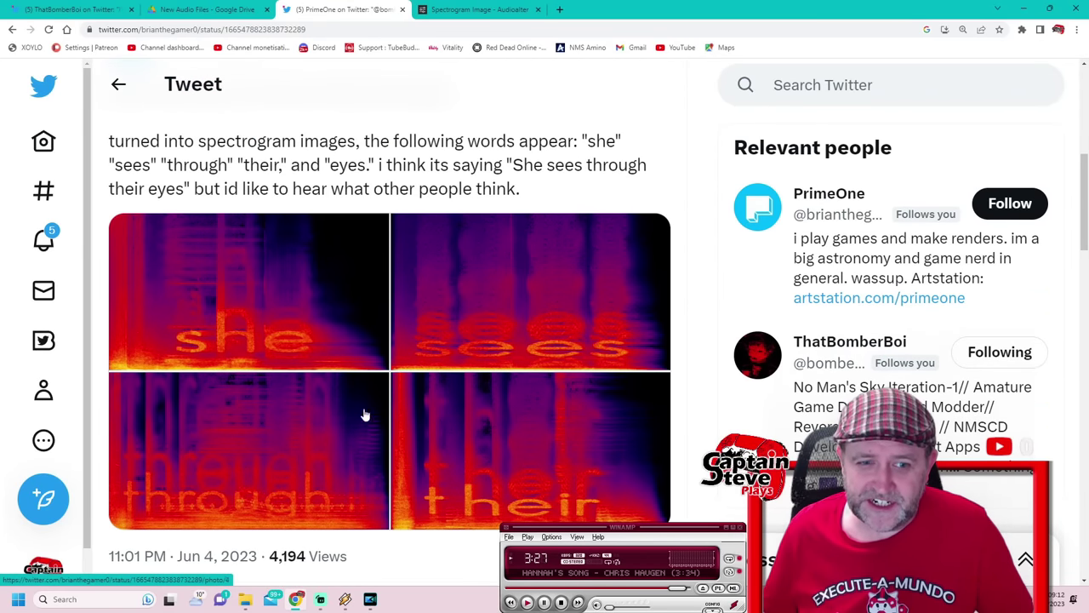
pyautogui.scroll(-1, 567, 427)
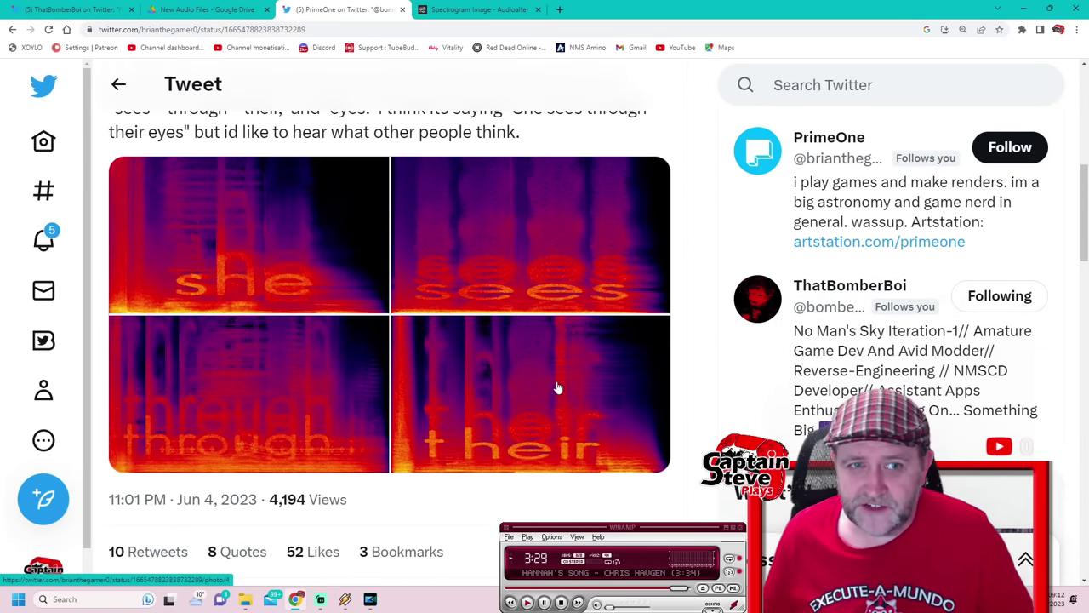
pyautogui.scroll(-1, 557, 389)
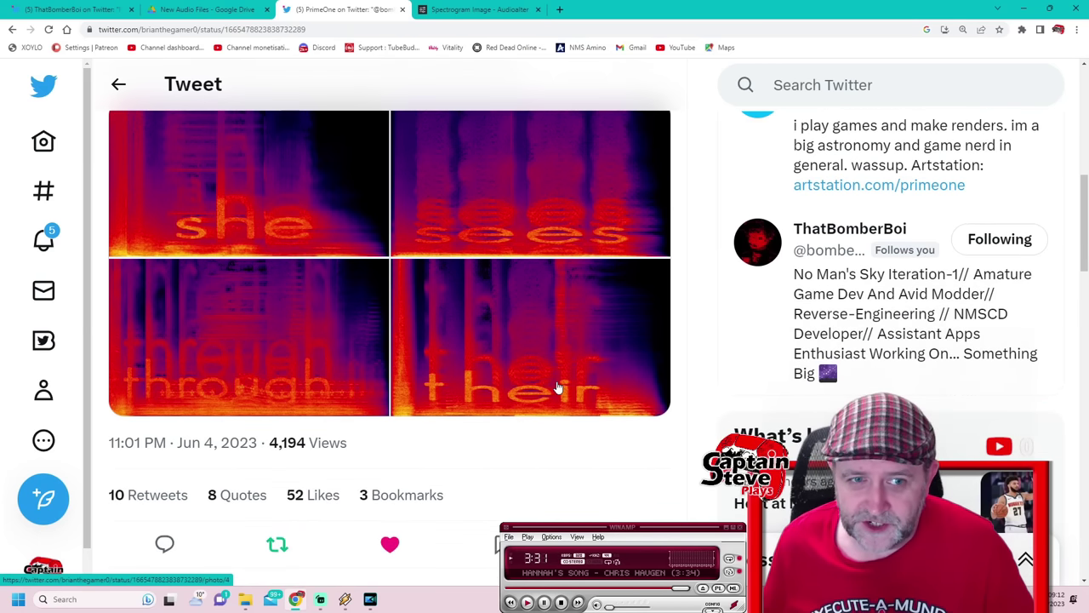
pyautogui.scroll(3, 557, 388)
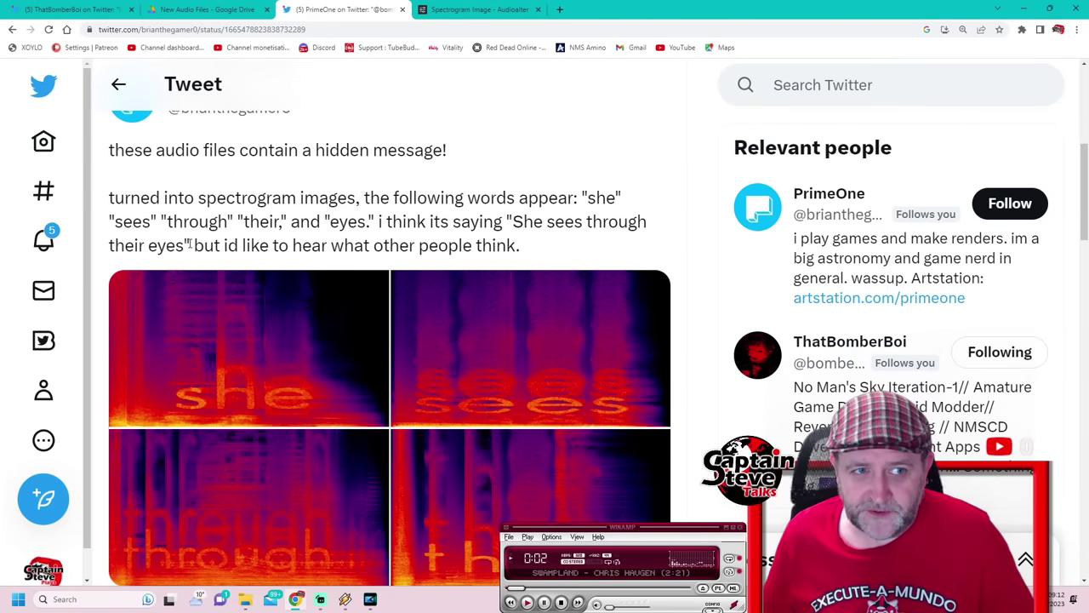
pyautogui.moveTo(190, 246); pyautogui.dragTo(375, 221)
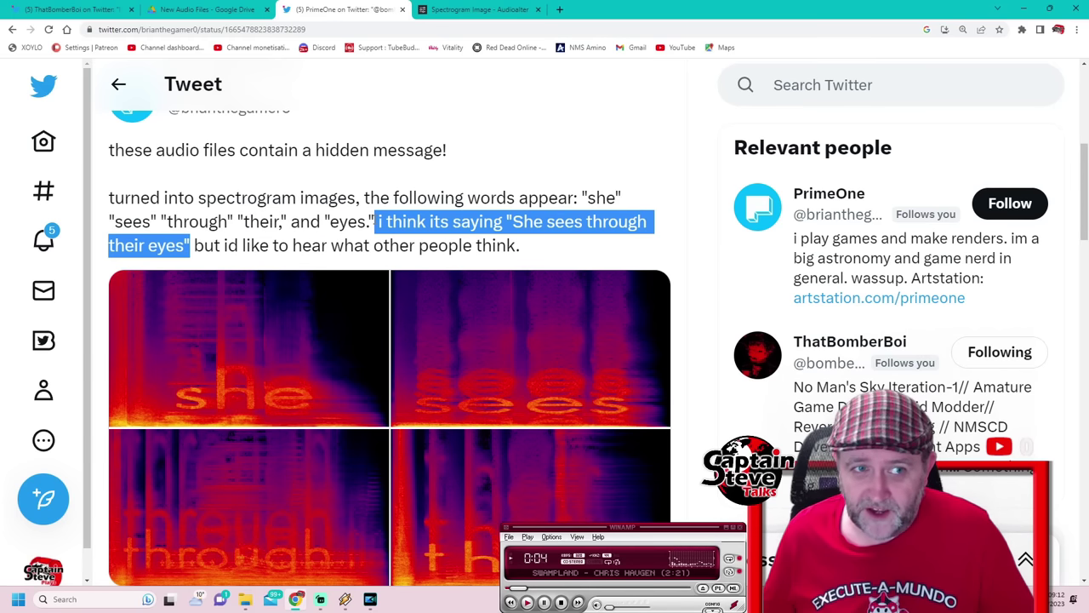
pyautogui.click(686, 255)
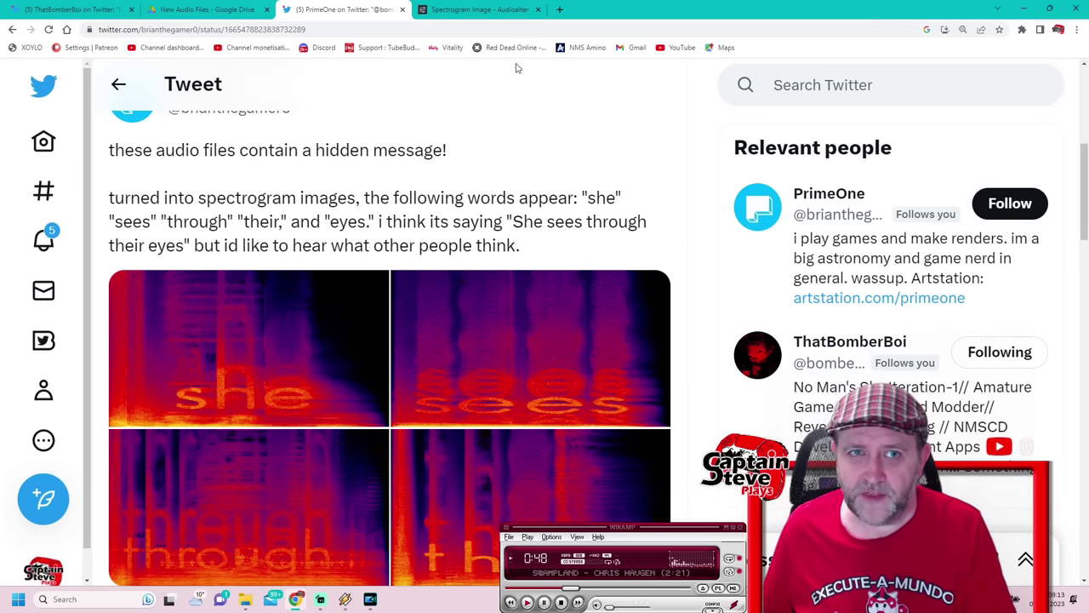
# Check the Audioalter Spectrogram Image page, and follow the author of the hidden-message tweet.
pyautogui.click(463, 11)
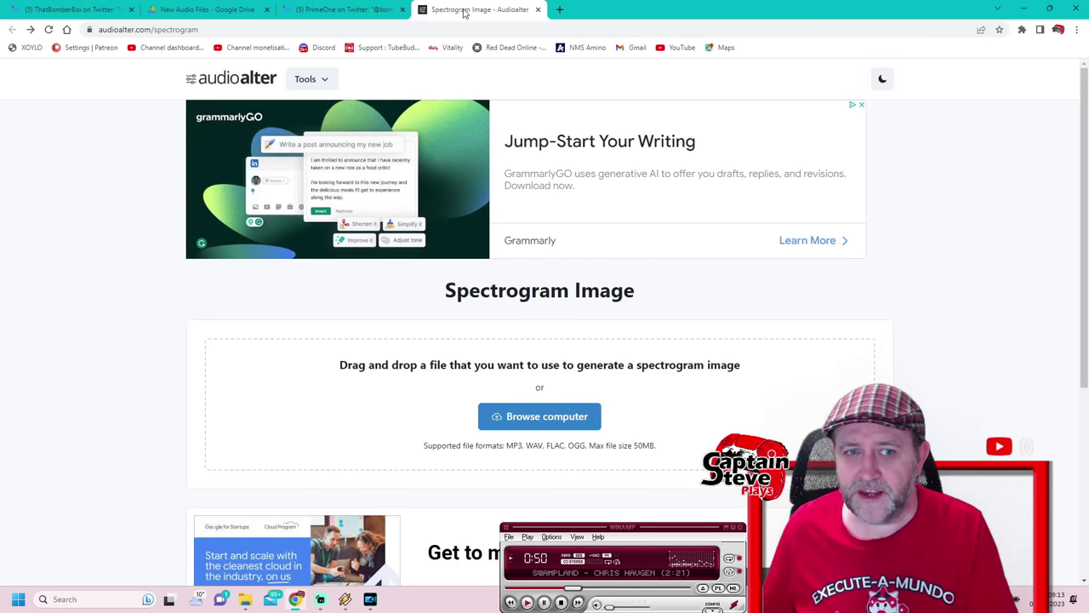
pyautogui.click(374, 10)
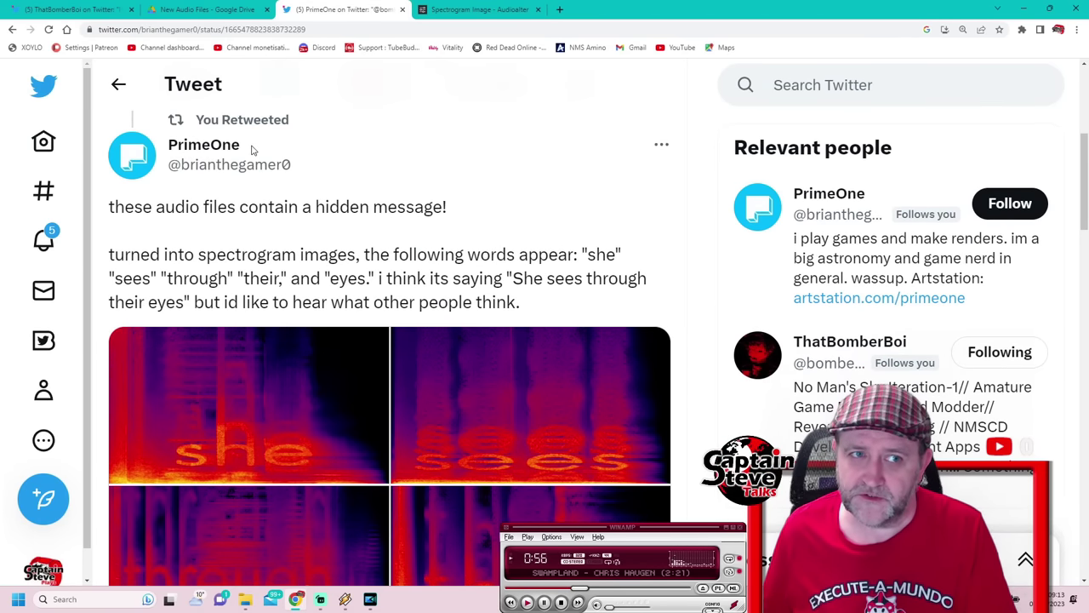
pyautogui.moveTo(252, 150)
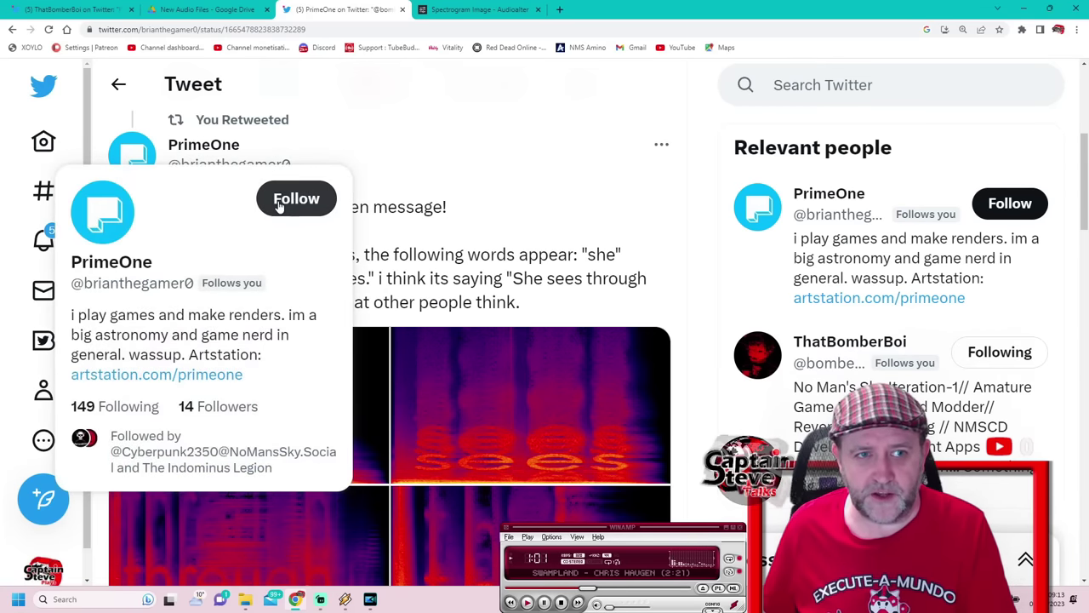
pyautogui.click(284, 199)
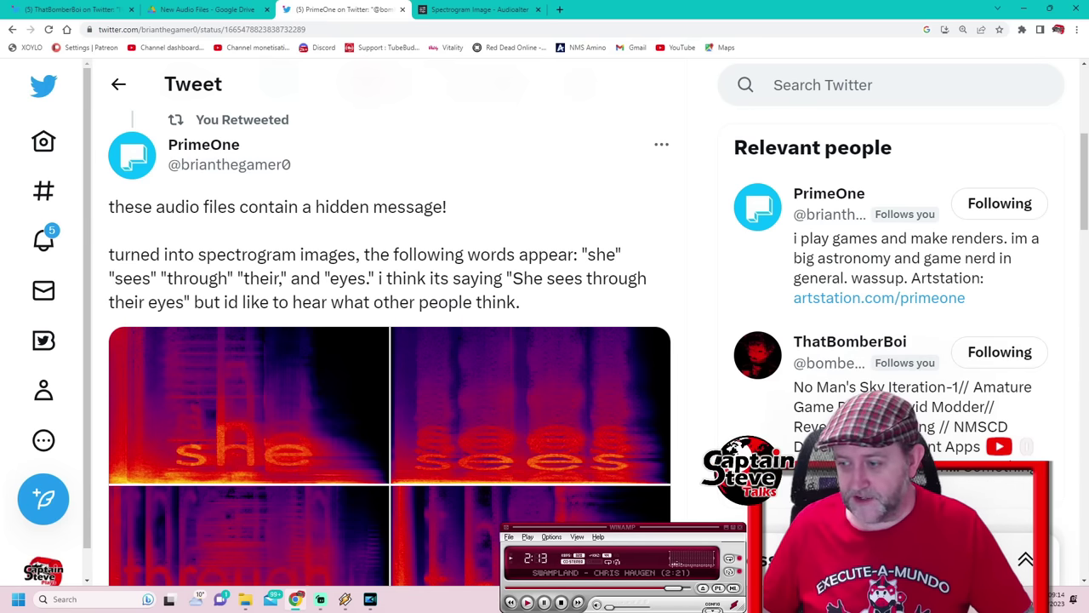
# Switch to PowerDirector, review the WAV production settings and play the joined OGG clips on the timeline.
pyautogui.hotkey('alt', 'Tab')
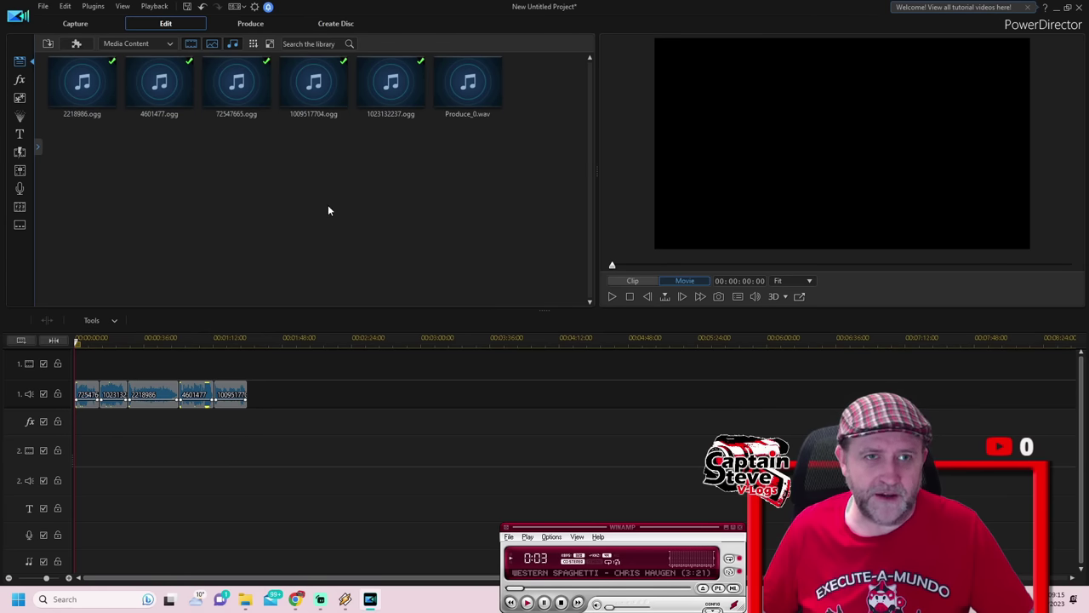
pyautogui.click(250, 23)
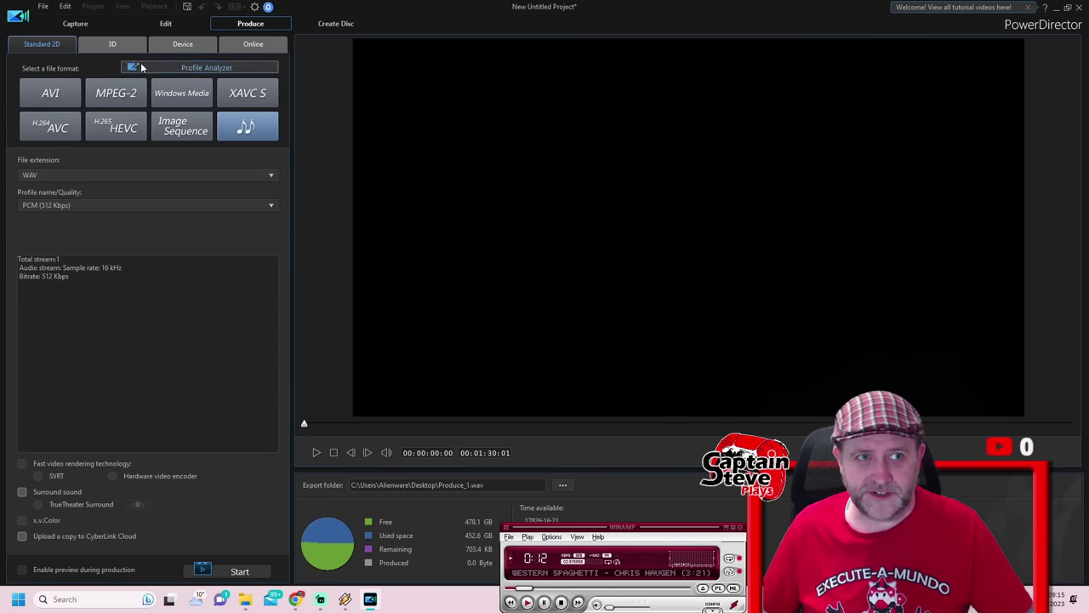
pyautogui.click(158, 28)
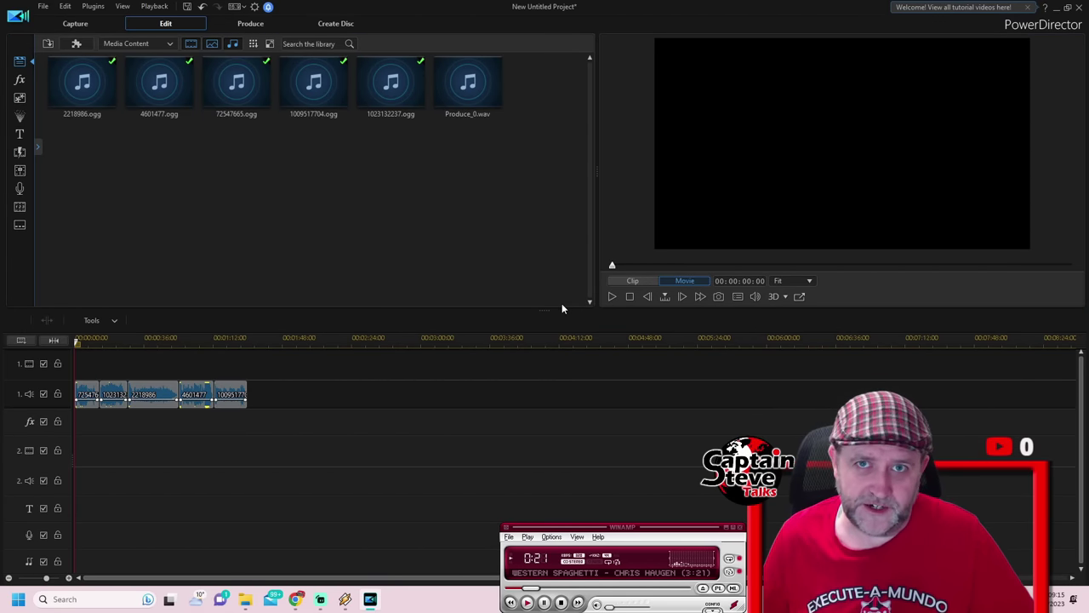
pyautogui.click(613, 297)
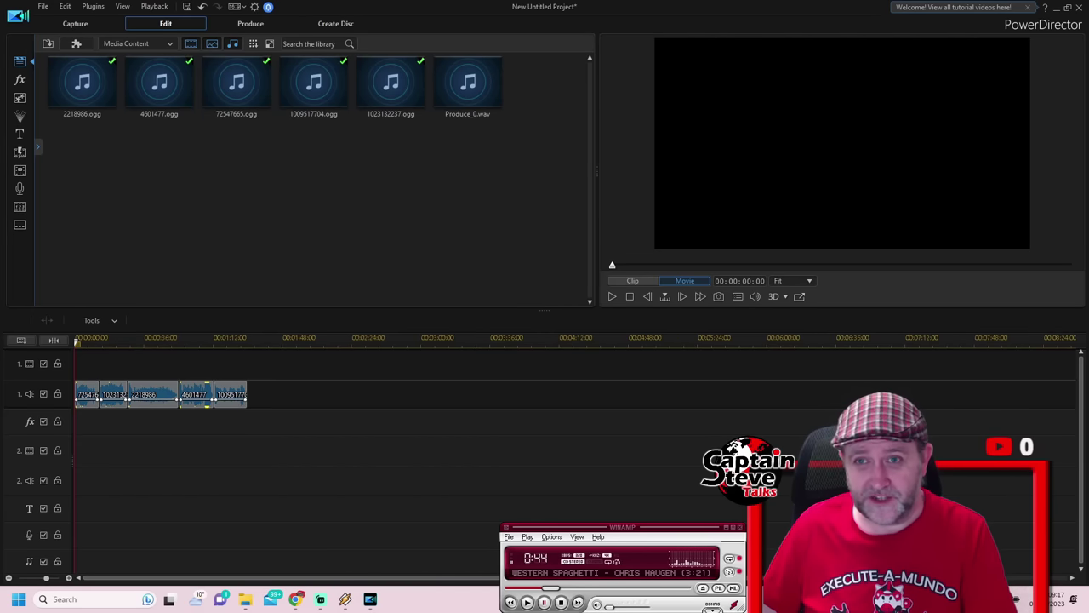
# Switch back to the browser and load Produce_0.wav from the Desktop into Audioalter's Spectrogram Image tool.
pyautogui.click(1057, 8)
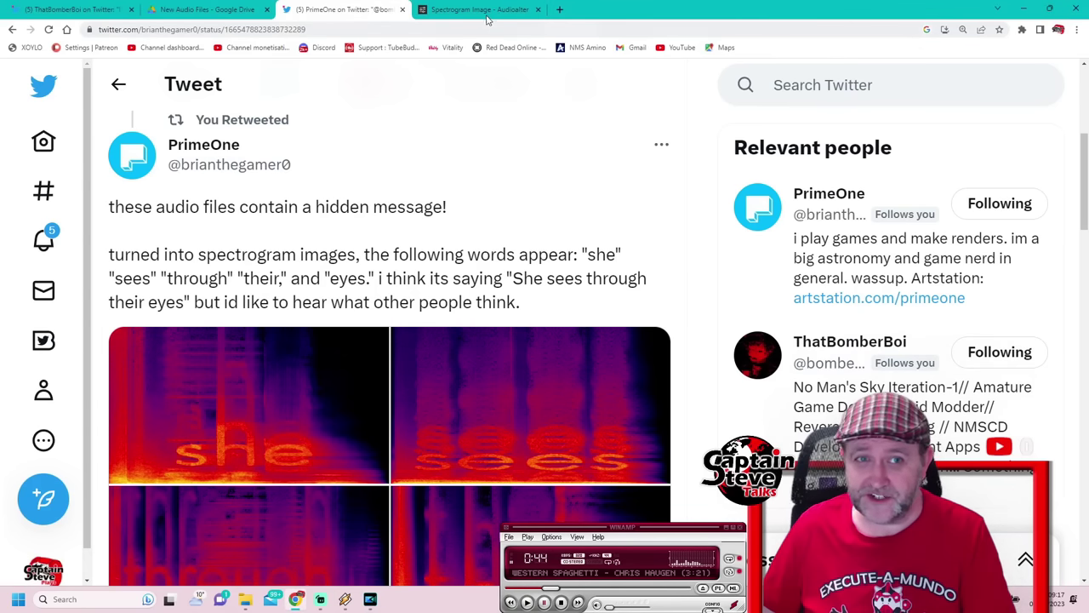
pyautogui.scroll(-1, 330, 439)
pyautogui.scroll(3, 331, 440)
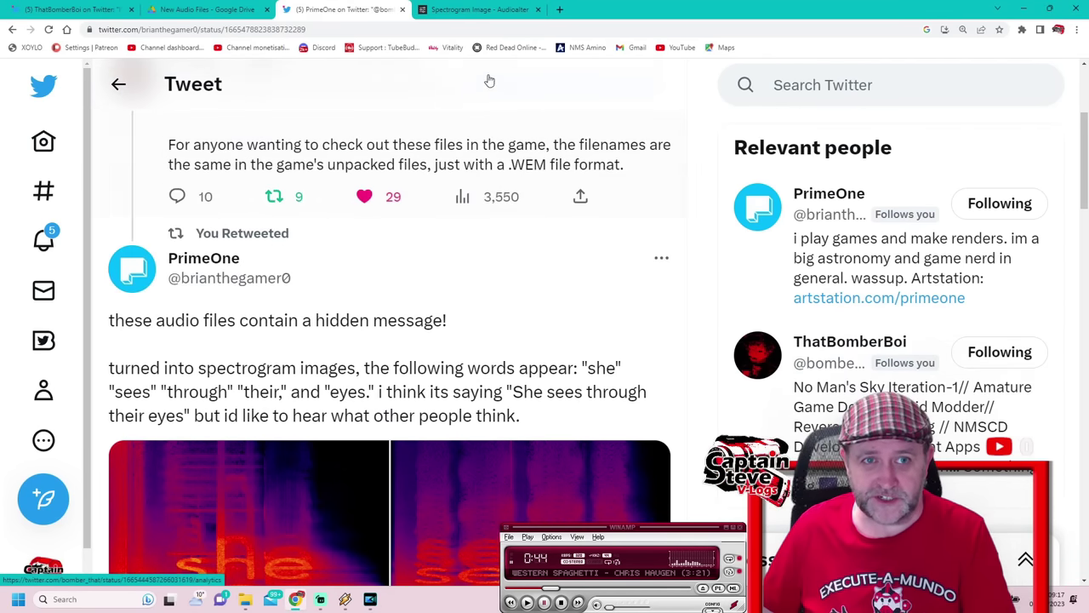
pyautogui.click(481, 9)
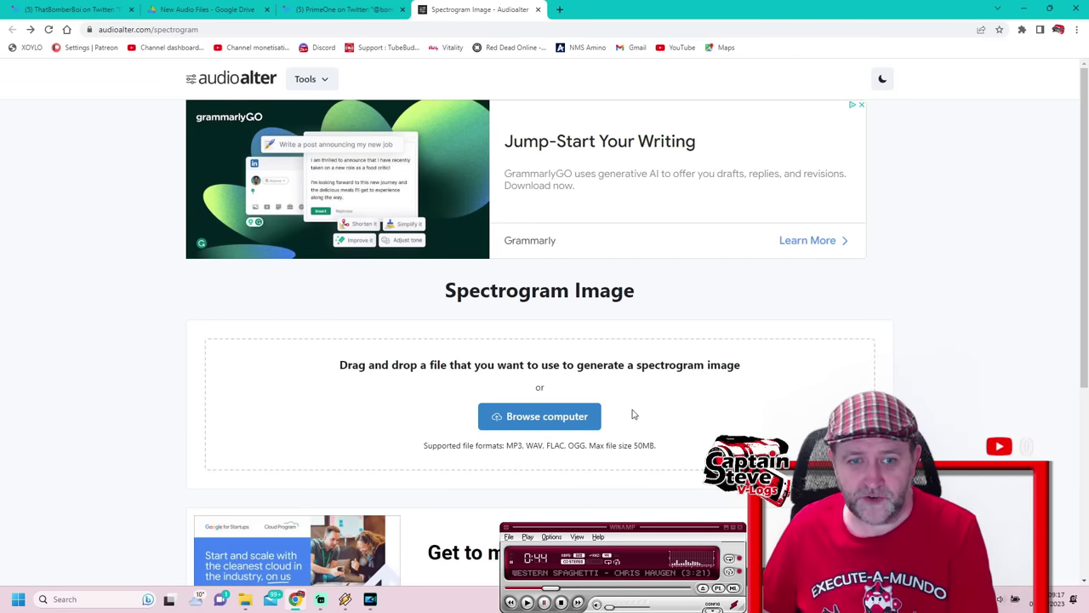
pyautogui.click(545, 417)
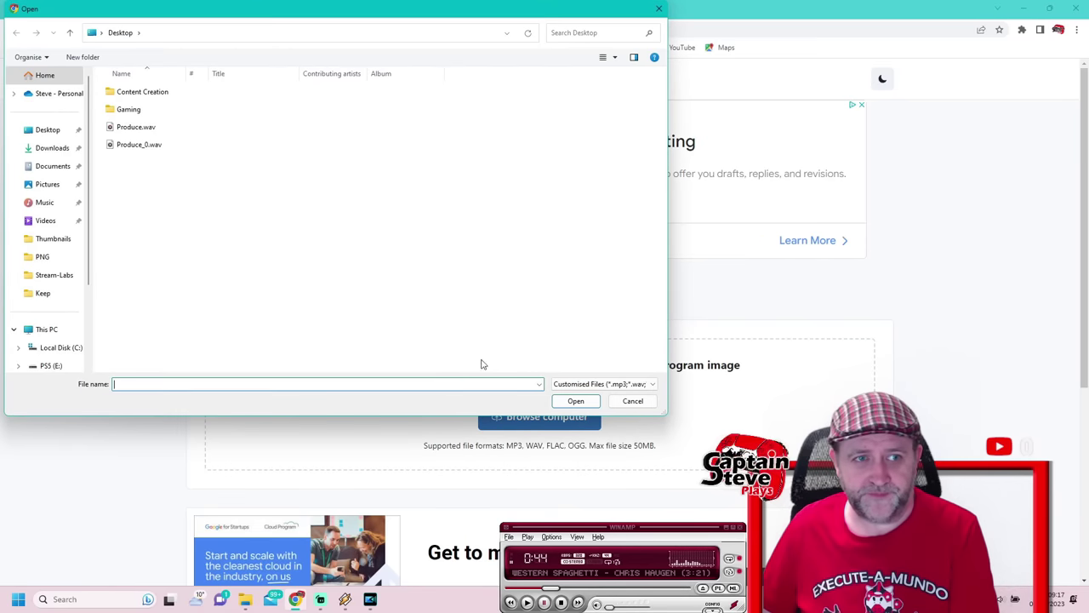
pyautogui.click(141, 145)
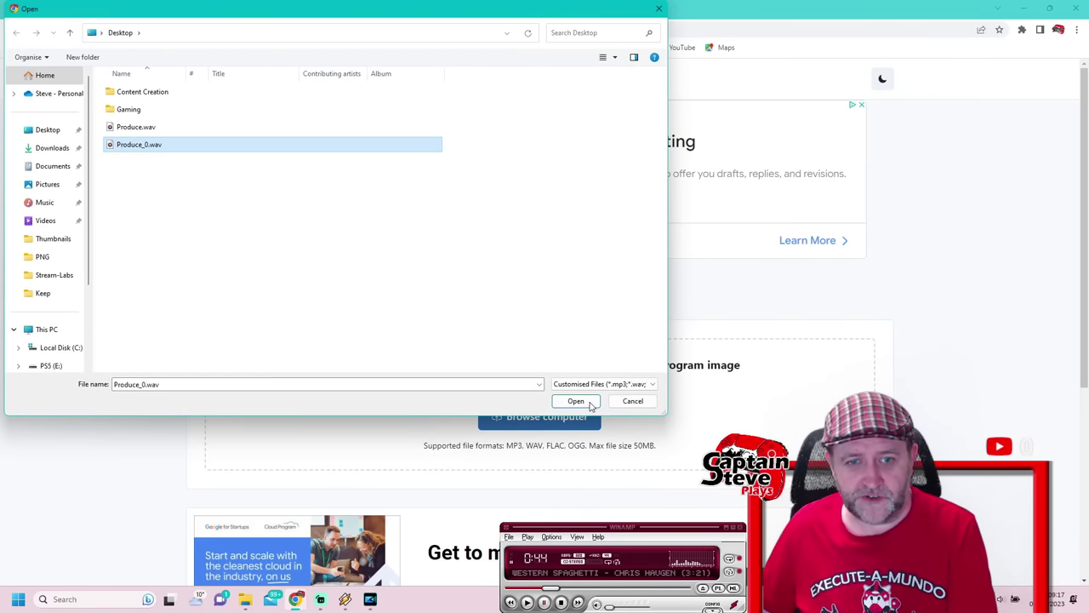
pyautogui.click(590, 404)
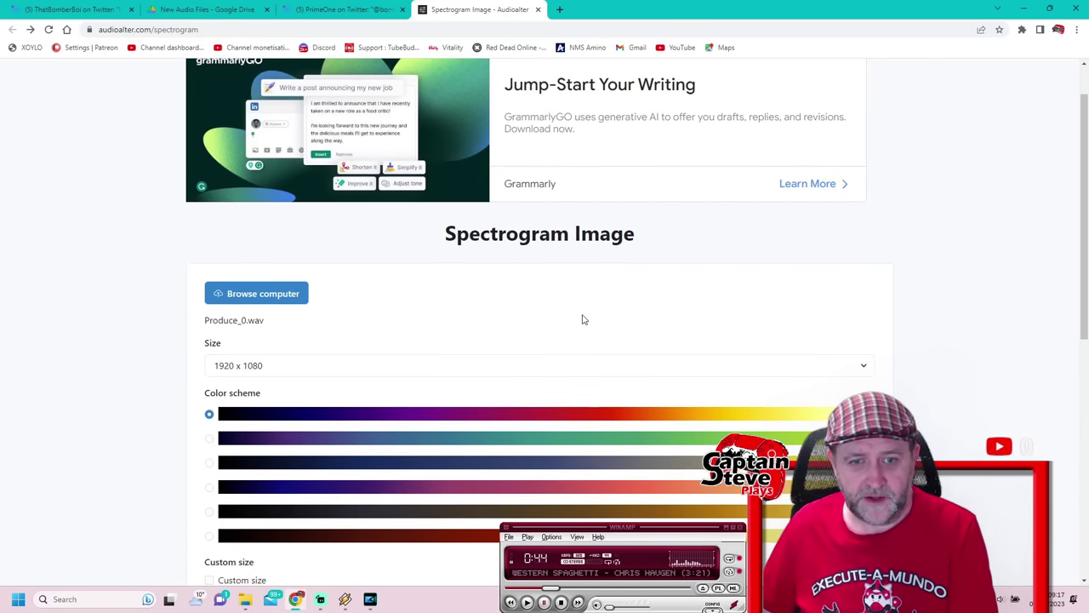
# Set the spectrogram image size to 2560 x 1440.
pyautogui.scroll(-1, 510, 313)
pyautogui.scroll(-1, 340, 410)
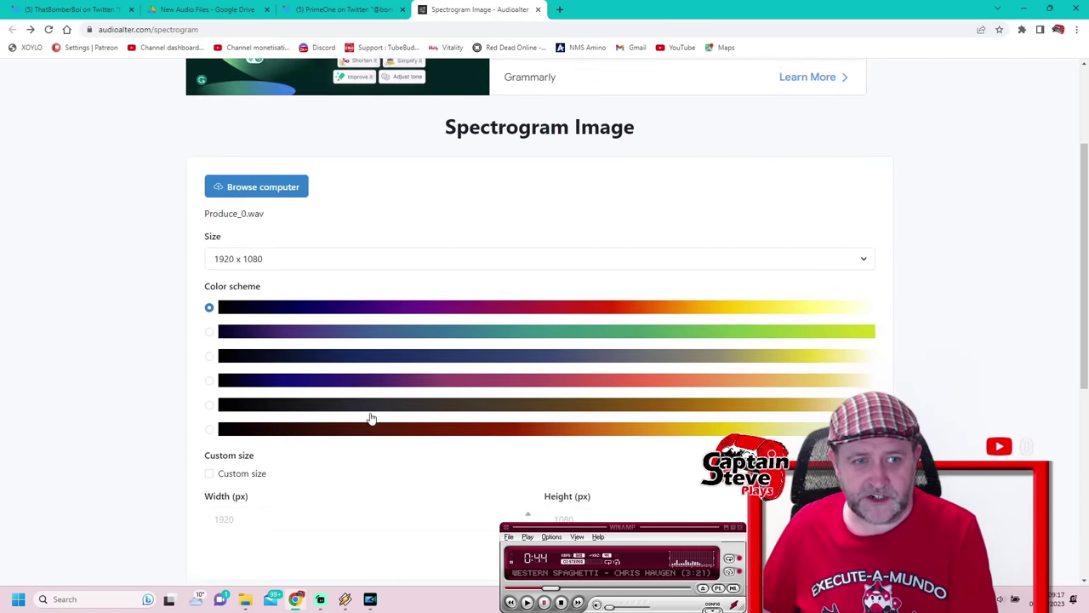
pyautogui.scroll(-1, 511, 289)
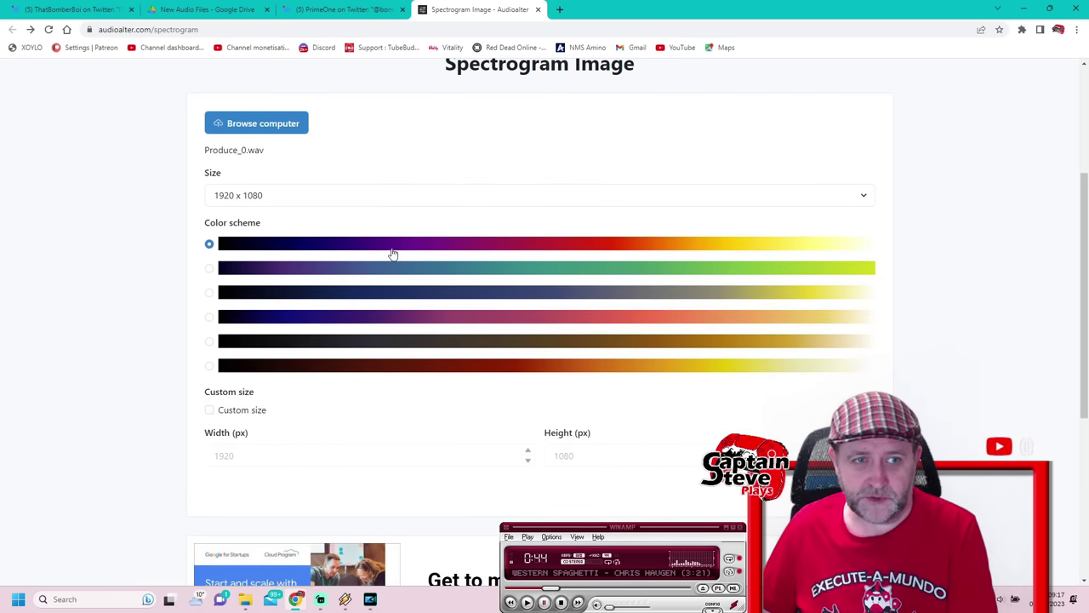
pyautogui.click(865, 196)
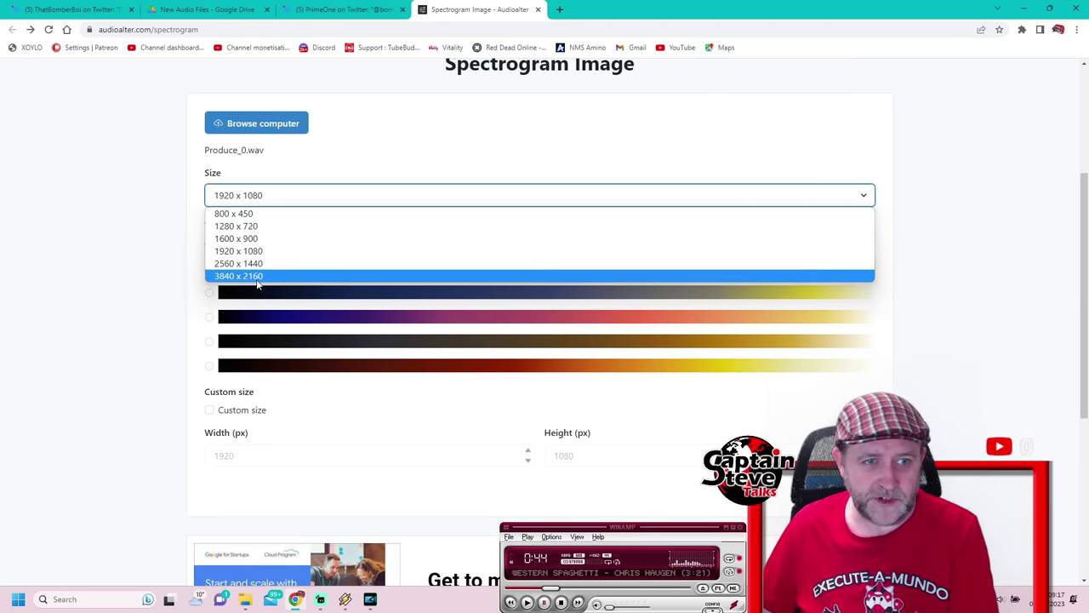
pyautogui.click(256, 263)
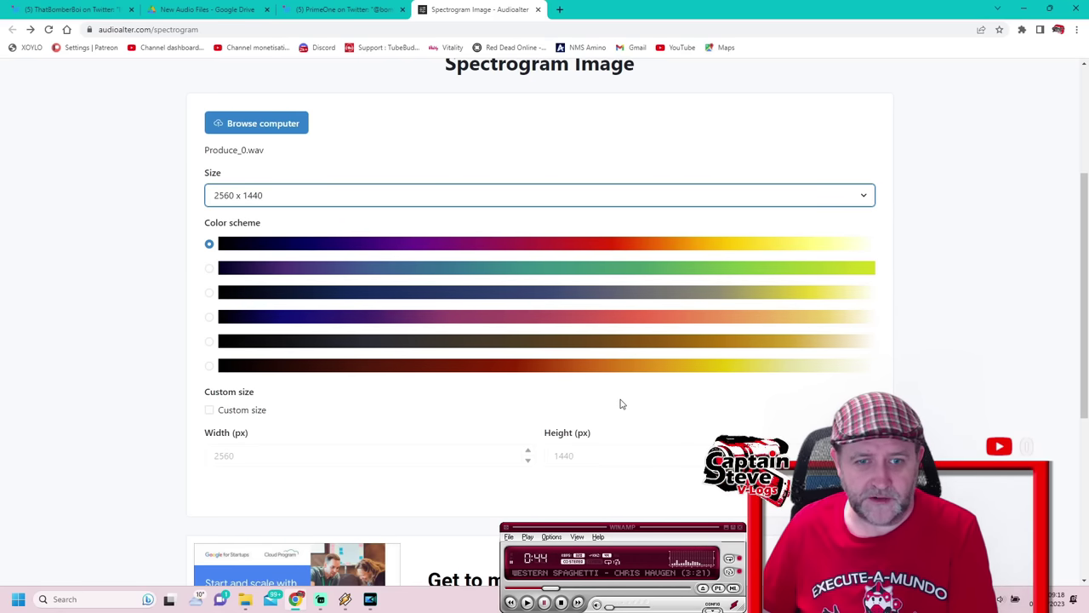
# Generate the spectrogram image from Produce_0.wav and view the result at full size.
pyautogui.scroll(-1, 622, 405)
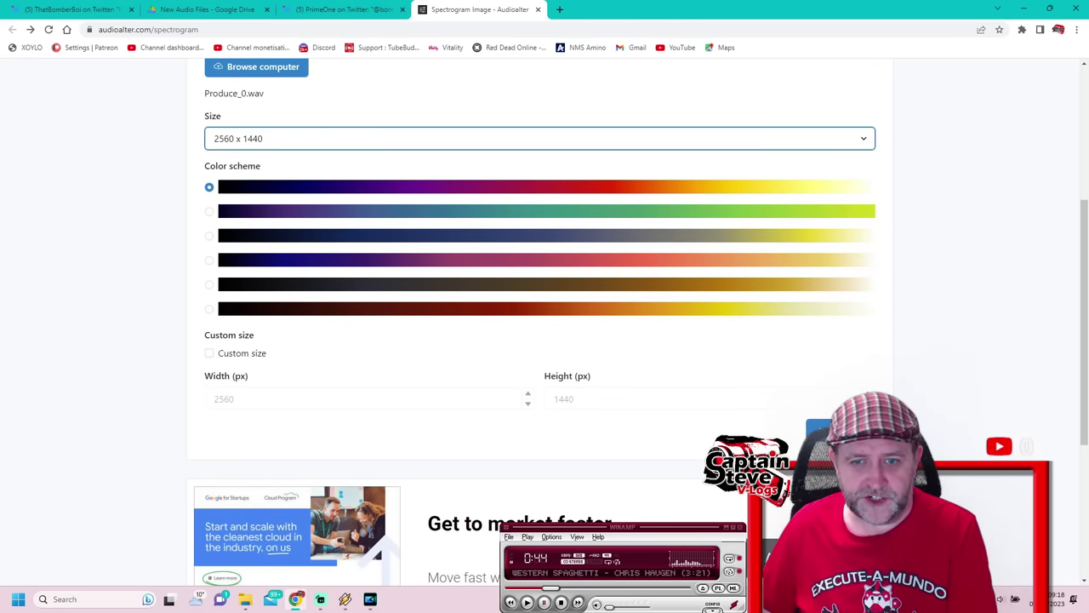
pyautogui.click(817, 429)
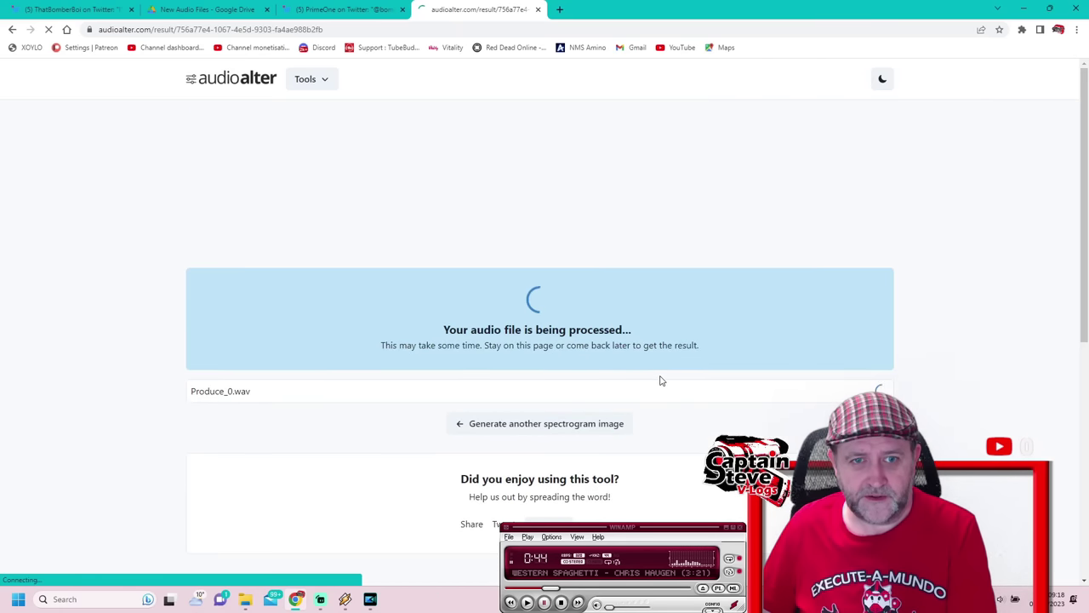
pyautogui.scroll(-2, 660, 380)
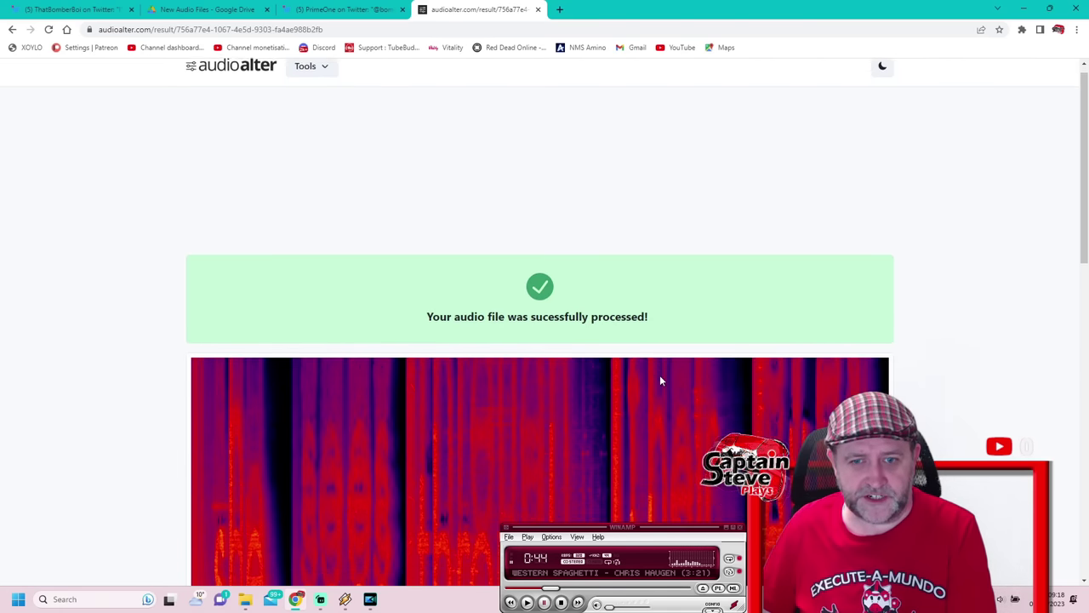
pyautogui.scroll(-2, 659, 380)
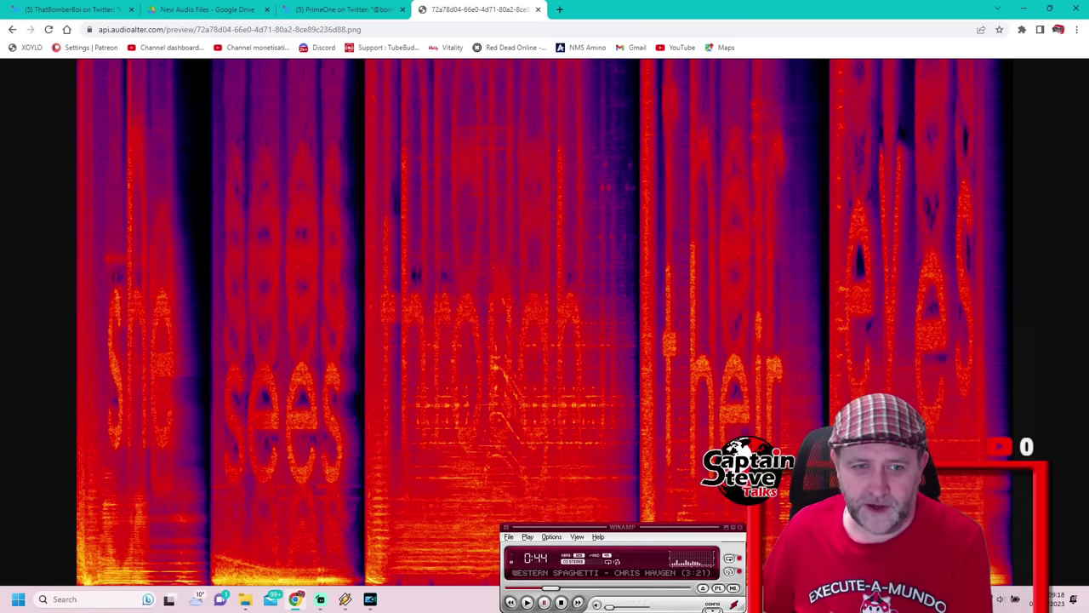
# Save the spectrogram image as a PNG file in the Pictures > PNG folder and dismiss the download notification.
pyautogui.rightClick(921, 290)
pyautogui.click(968, 326)
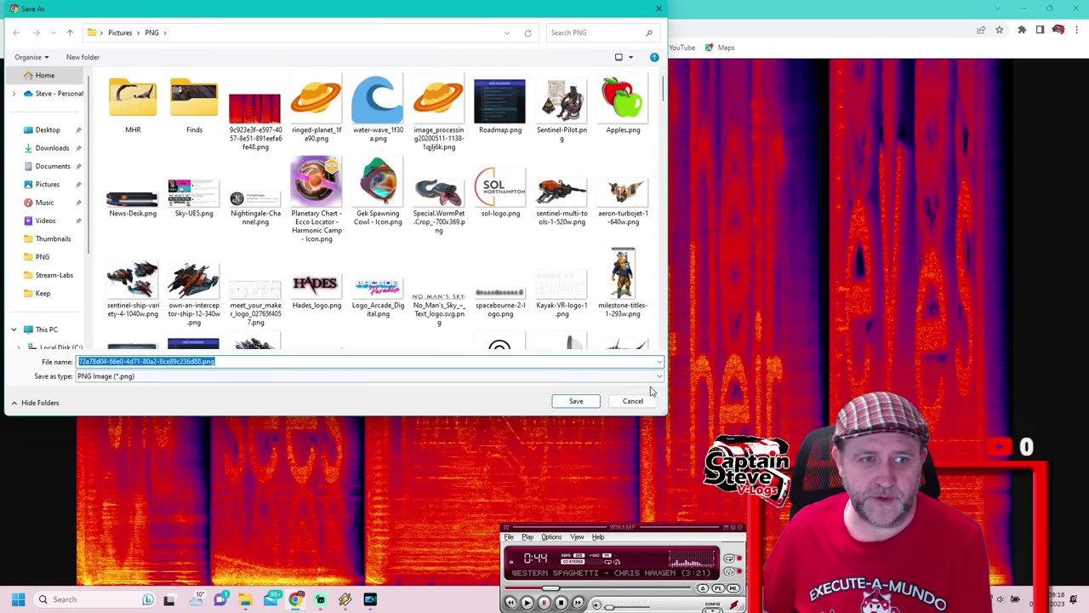
pyautogui.click(576, 402)
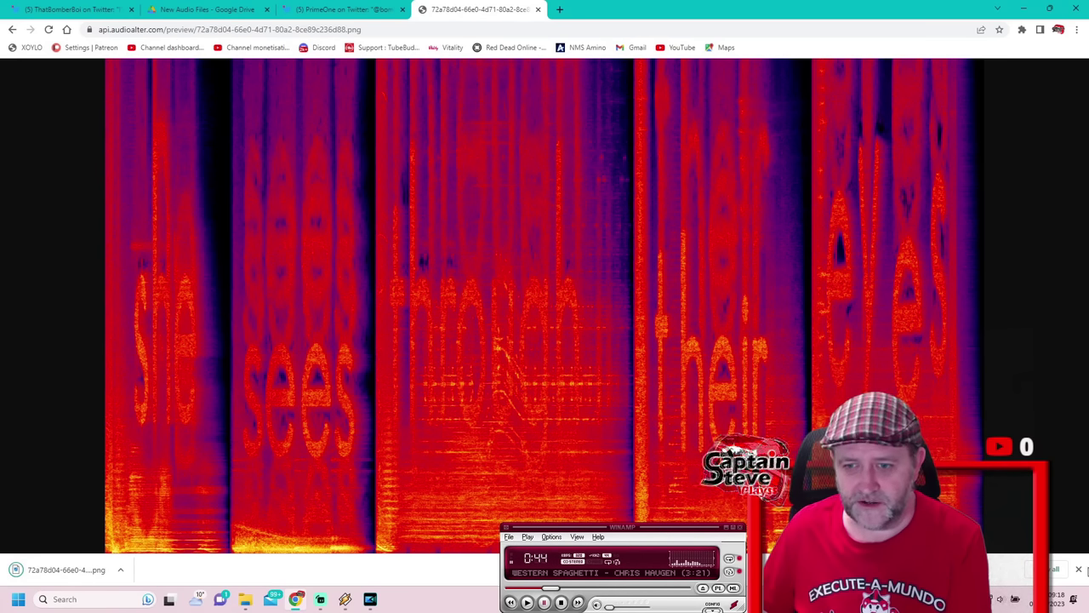
pyautogui.click(1079, 570)
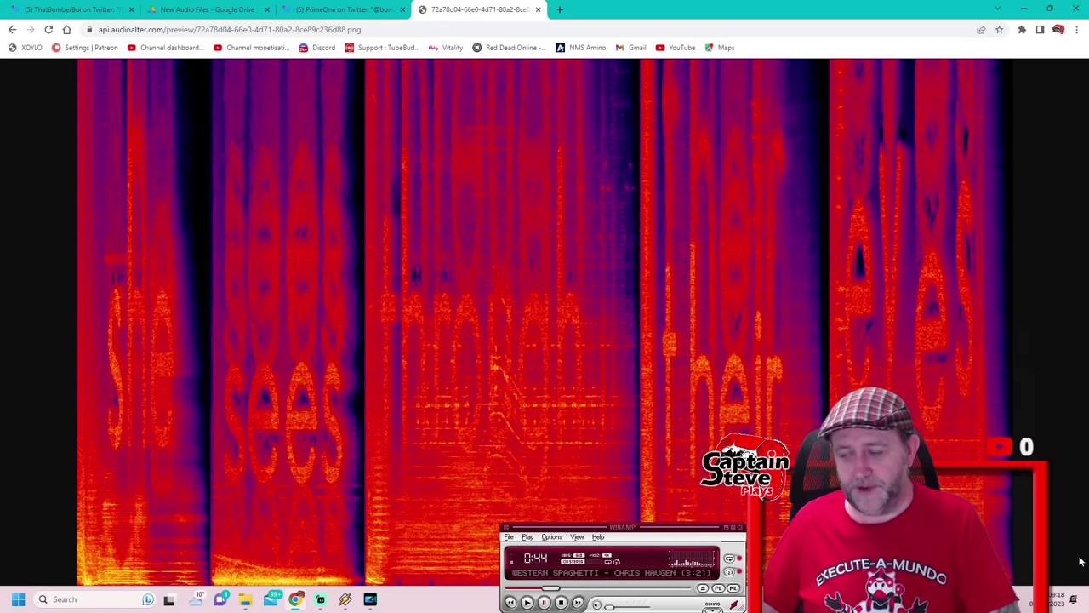